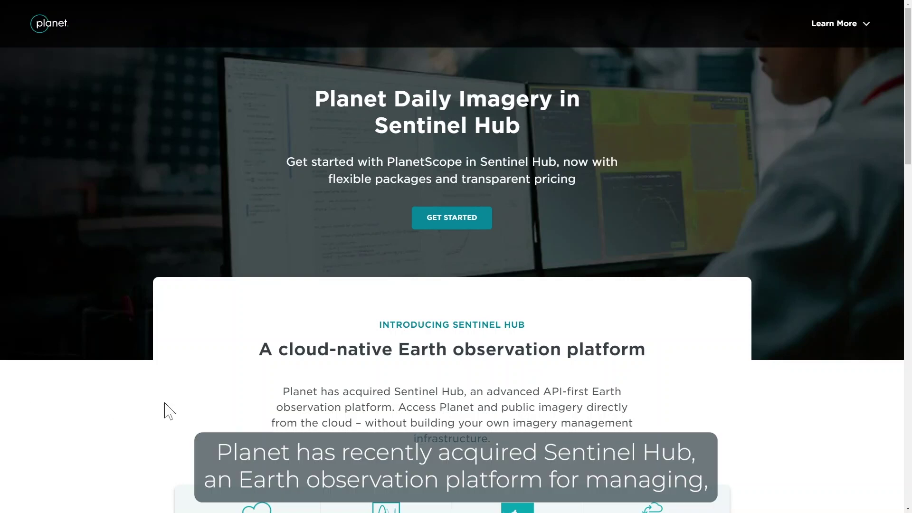
scroll(165, 403, down, 5)
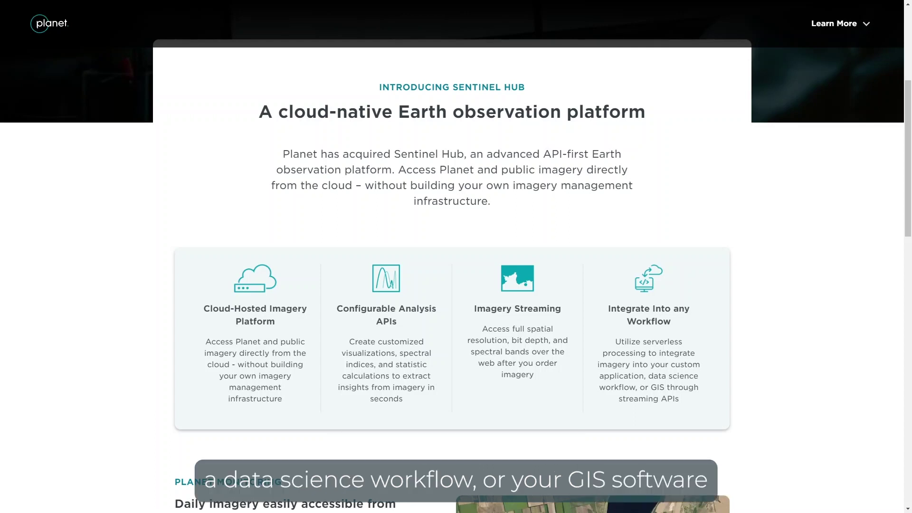
scroll(252, 398, down, 6)
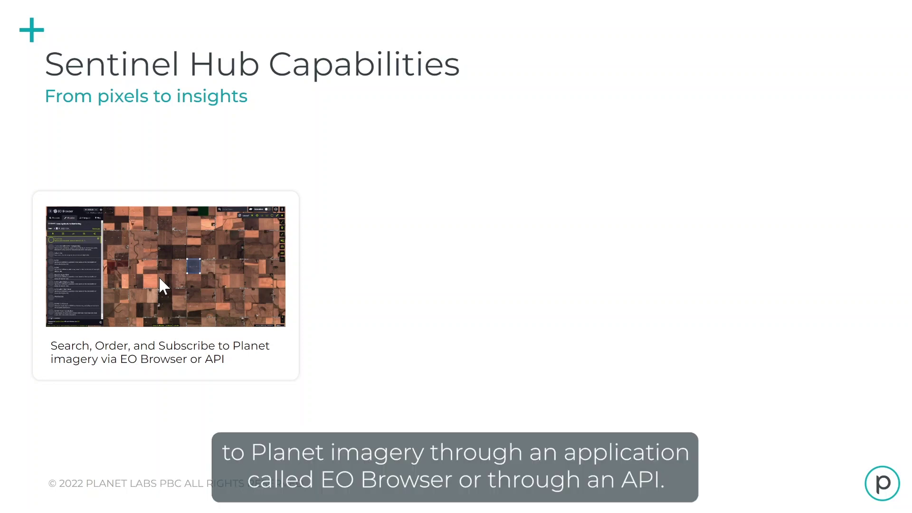
click(186, 388)
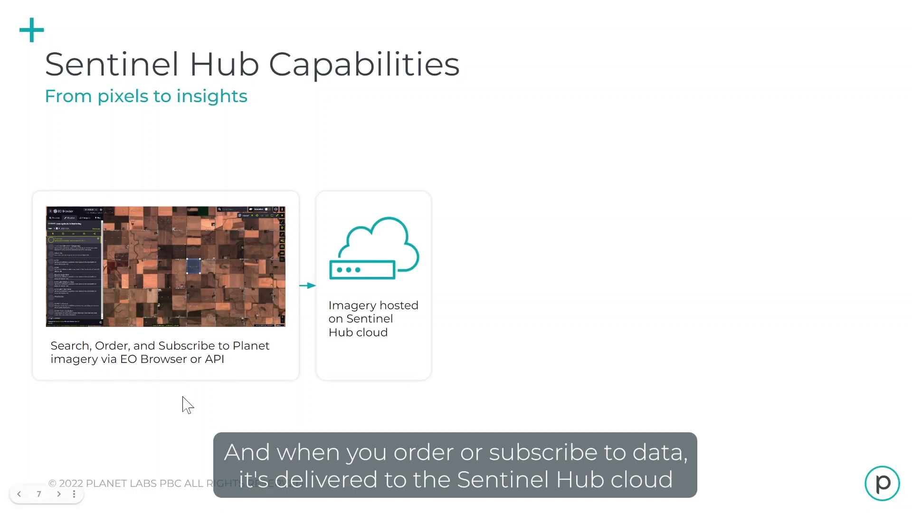
key(Right)
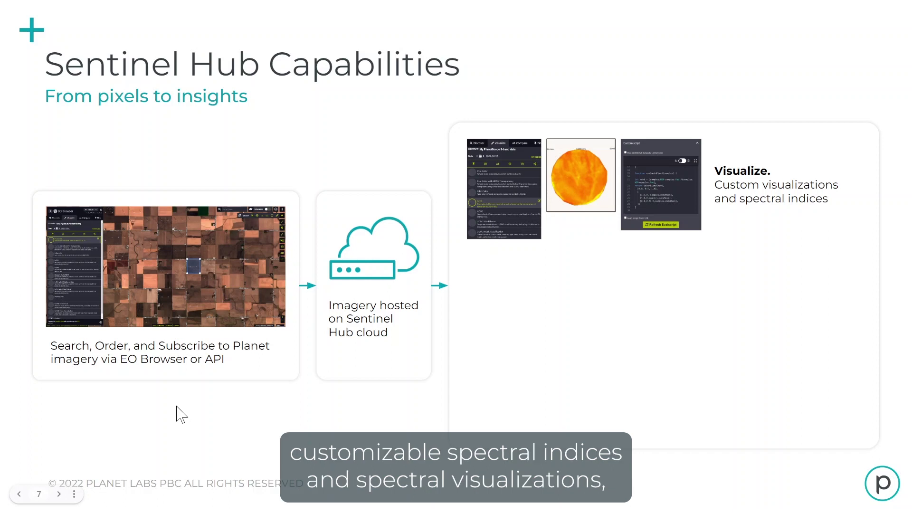
click(180, 392)
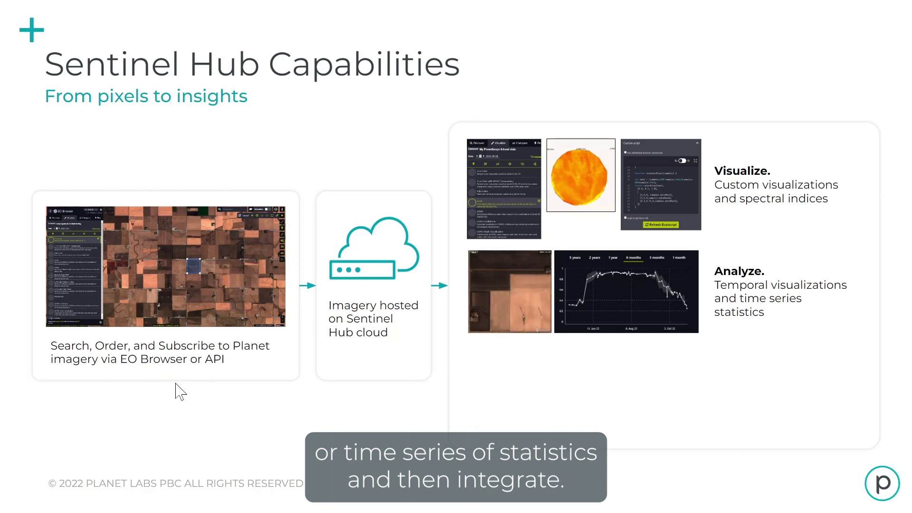
click(161, 398)
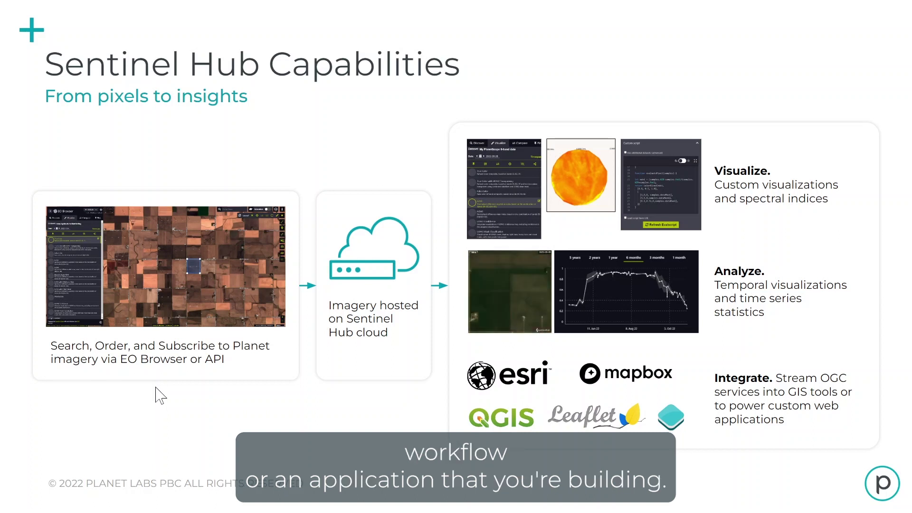
key(Right)
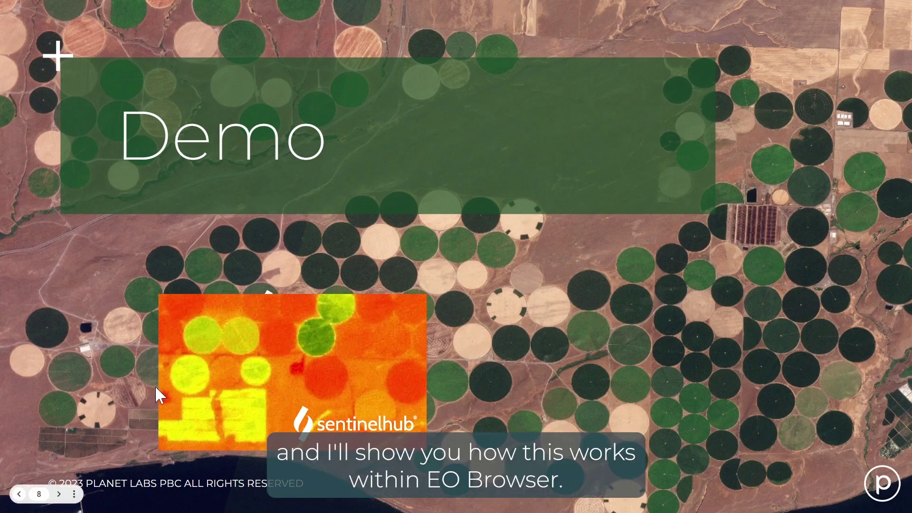
click(148, 332)
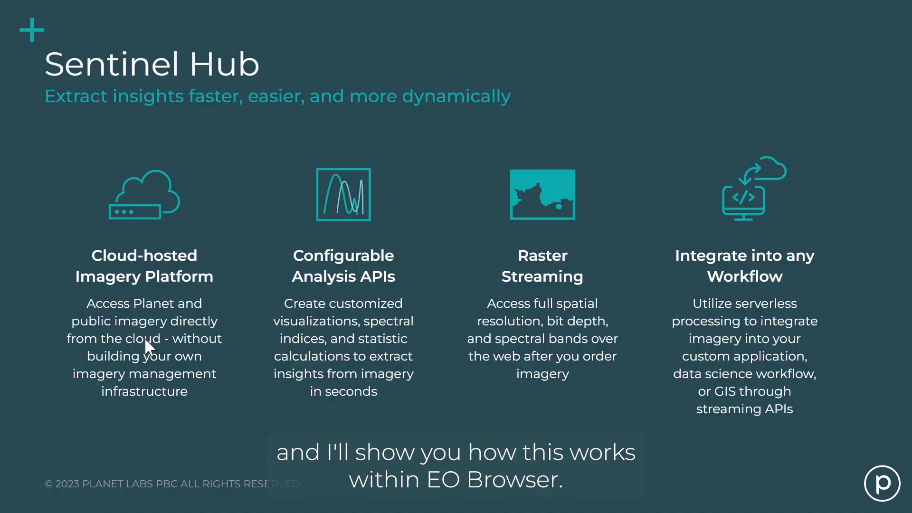
- Switch to EO Browser and search the Iowa Agriculture Monitoring data source for imagery from 2022-06-26 to 2022-06-30
key(alt+Tab)
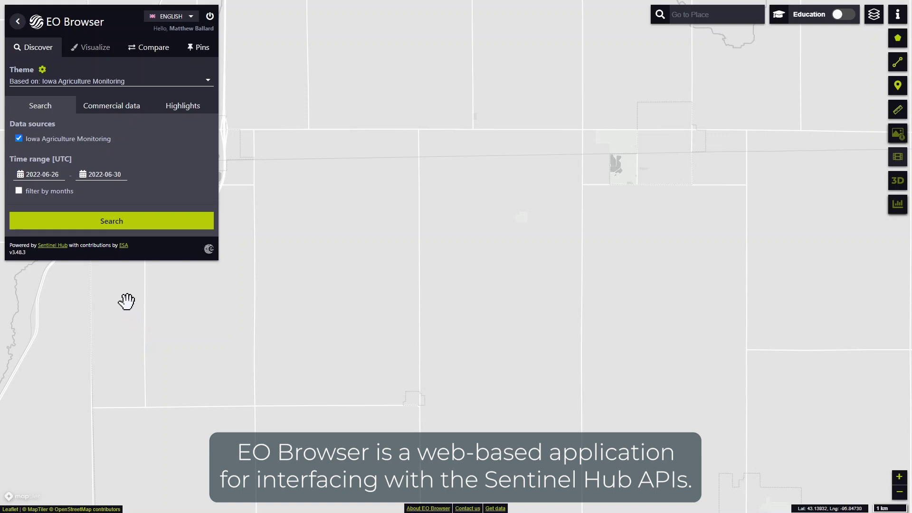
click(79, 223)
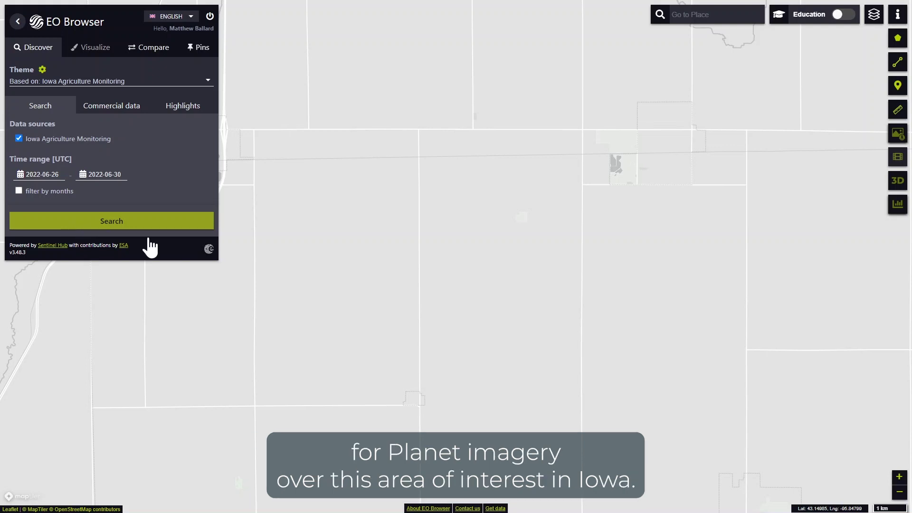
scroll(425, 234, down, 2)
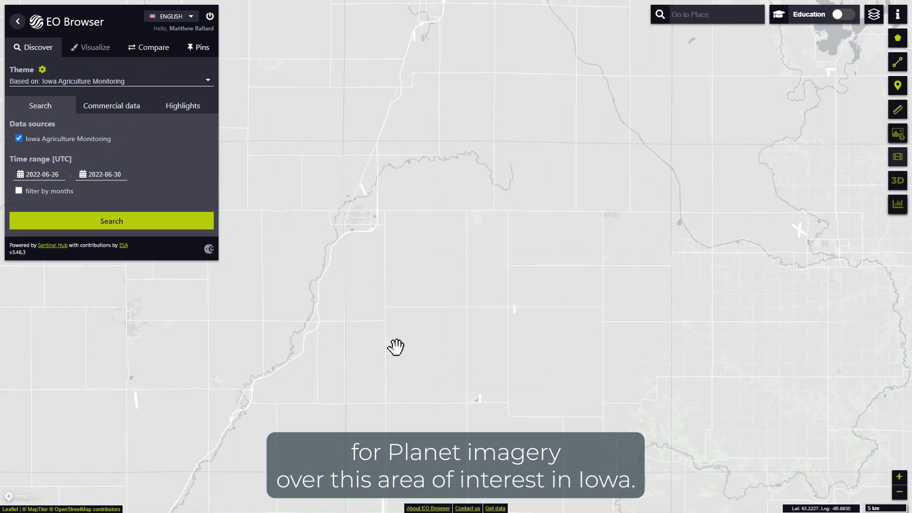
click(190, 223)
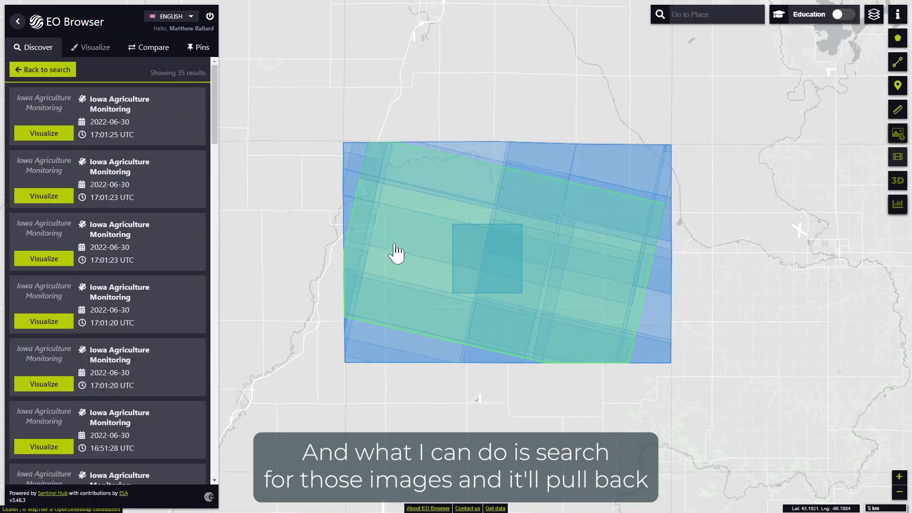
click(398, 246)
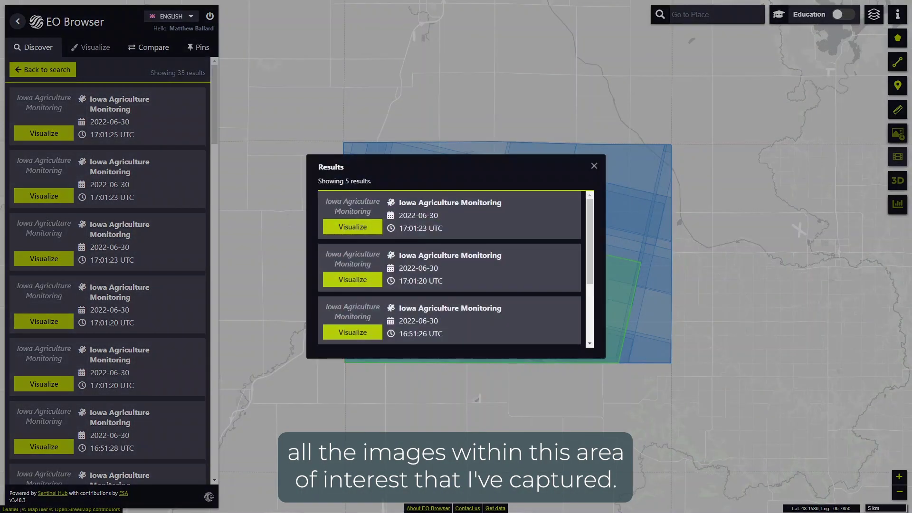
click(360, 229)
click(85, 89)
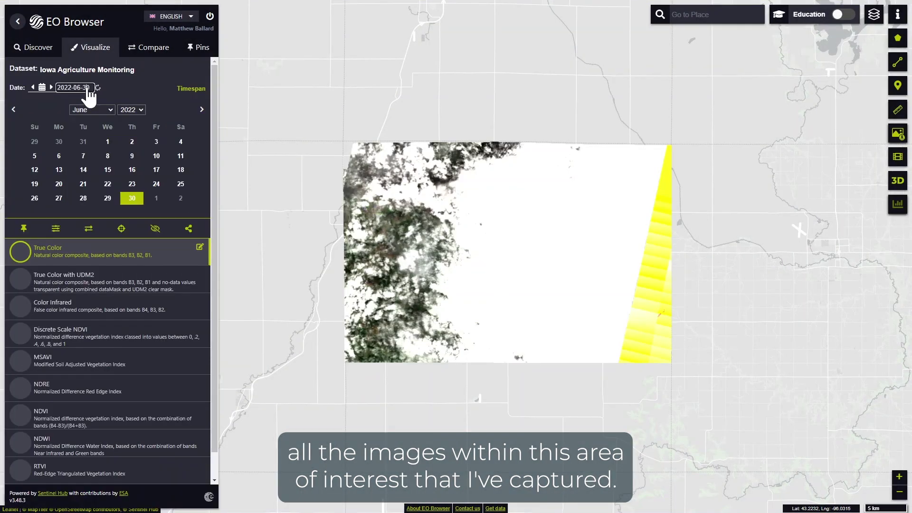
click(106, 199)
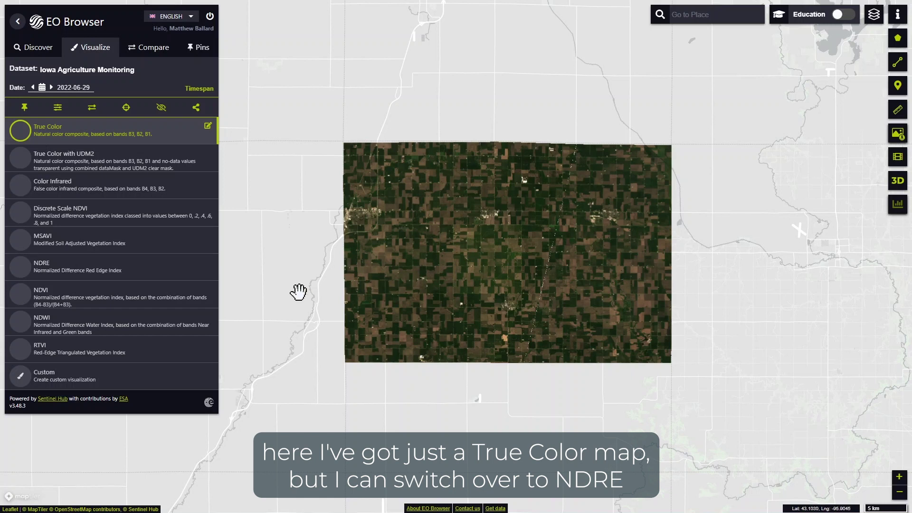
- Render the imagery as NDRE and switch it to the NDVI visualization
click(126, 270)
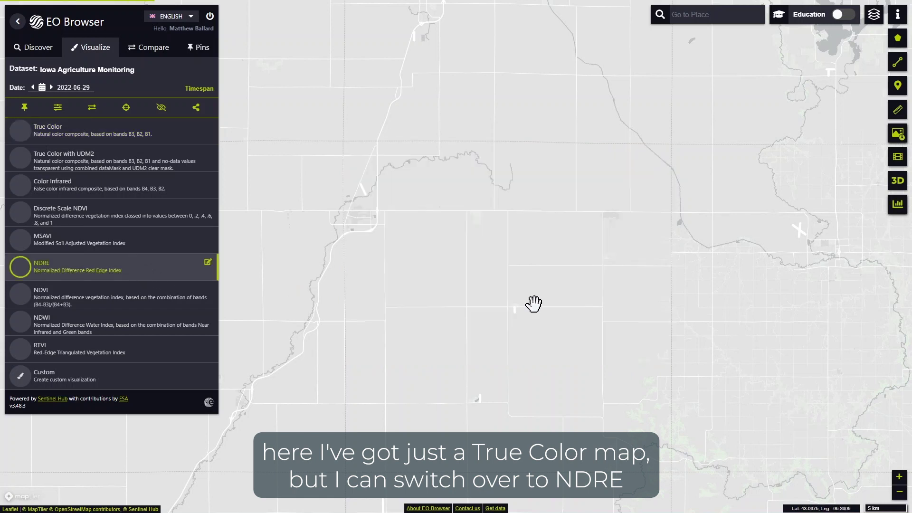
click(121, 304)
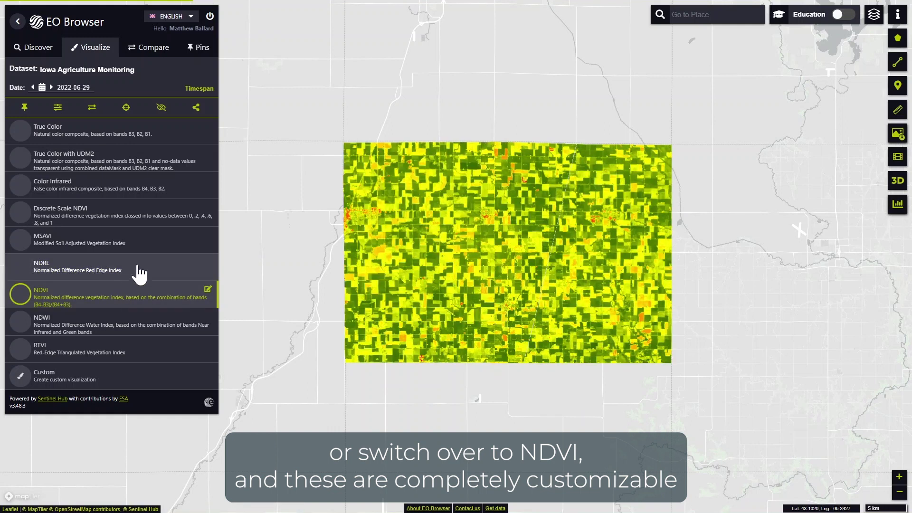
- Examine the NDVI layer's evalscript down to the NDVI calculation and color ramp, and return to the layer list
click(207, 289)
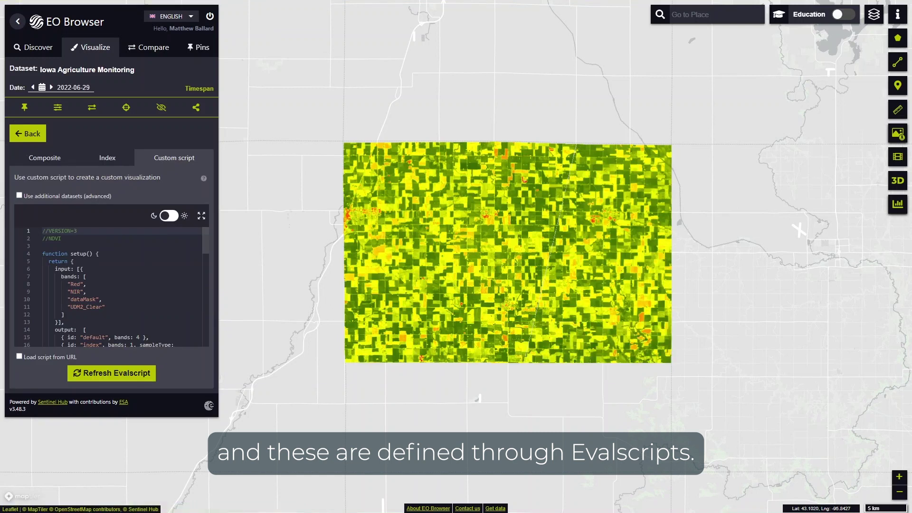
scroll(109, 285, down, 1)
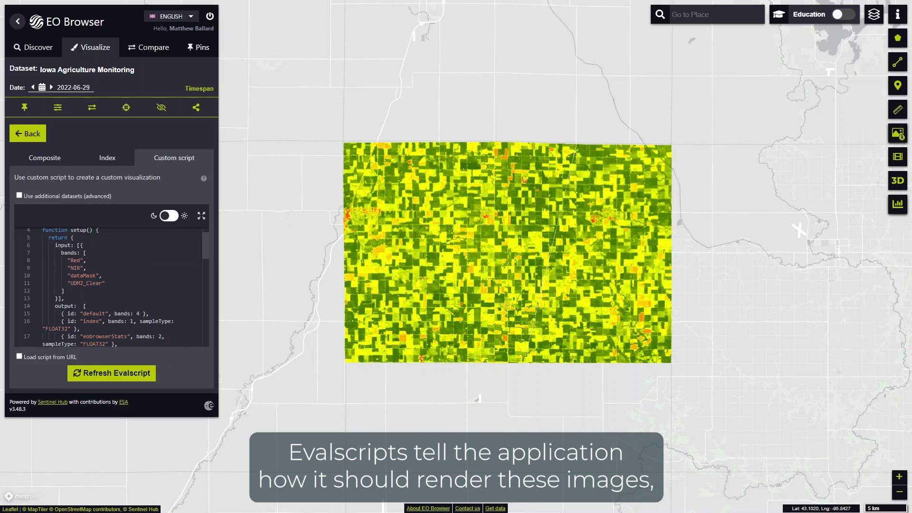
scroll(109, 285, down, 4)
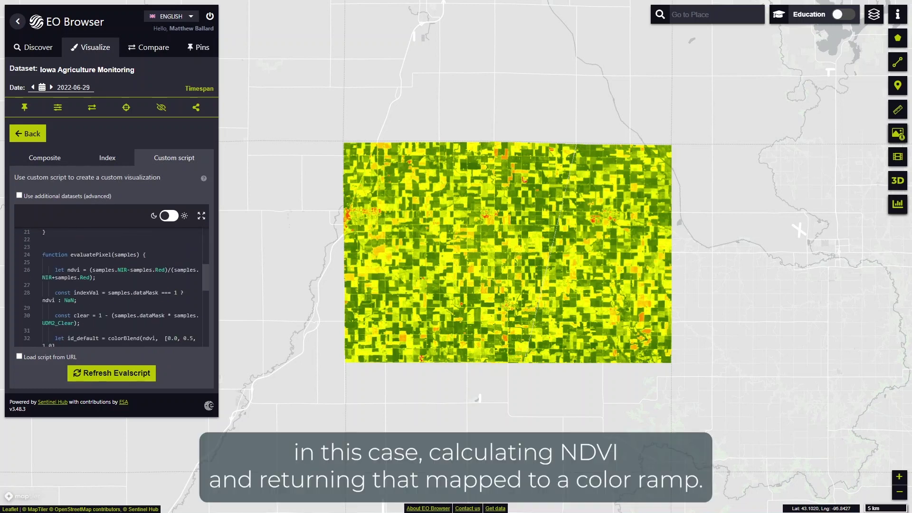
double_click(95, 270)
scroll(110, 285, down, 2)
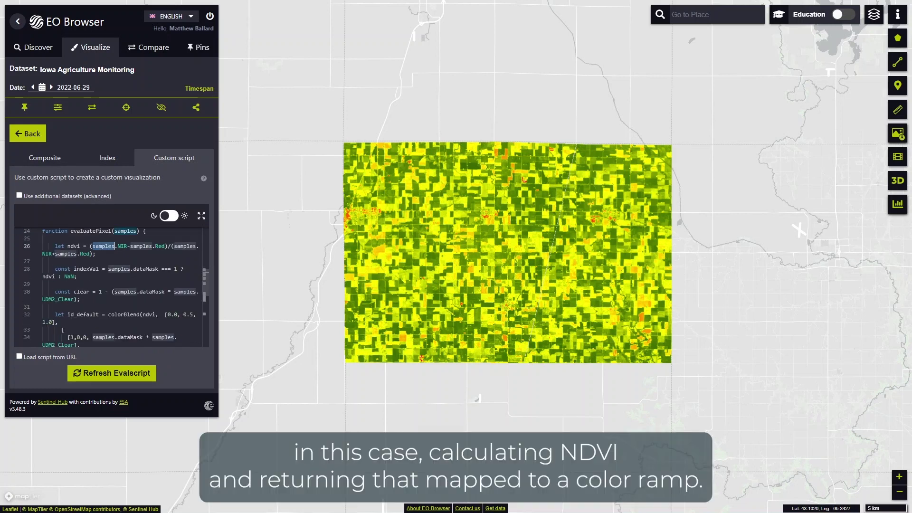
click(42, 130)
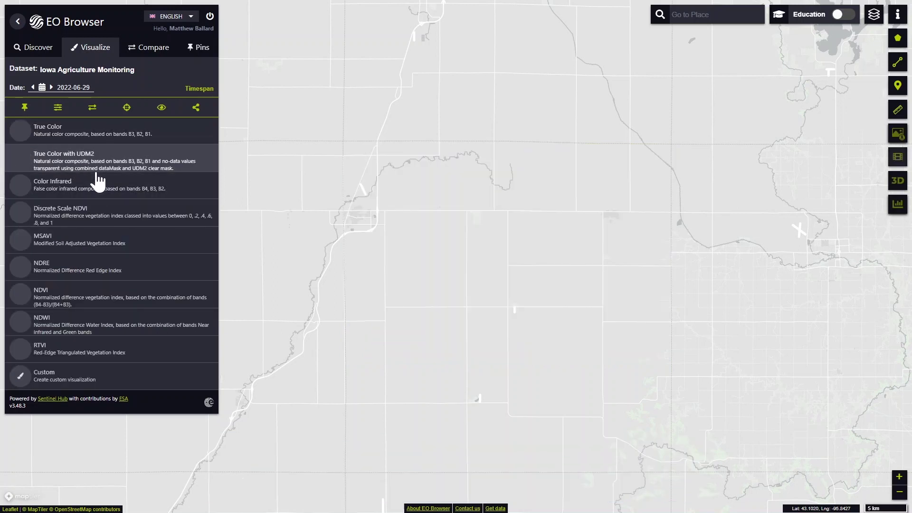
- Display the Discrete Scale NDVI layer over the fields and review the class thresholds and colors in its evalscript
click(107, 213)
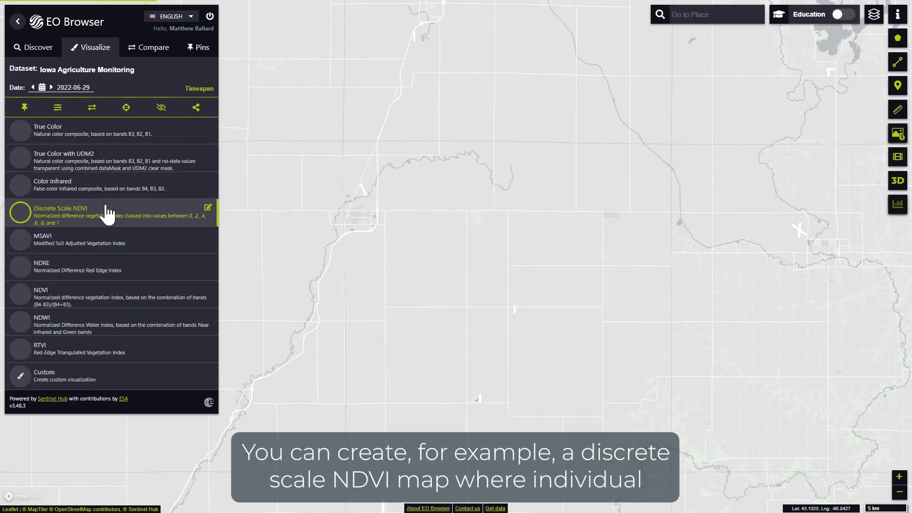
scroll(399, 223, up, 5)
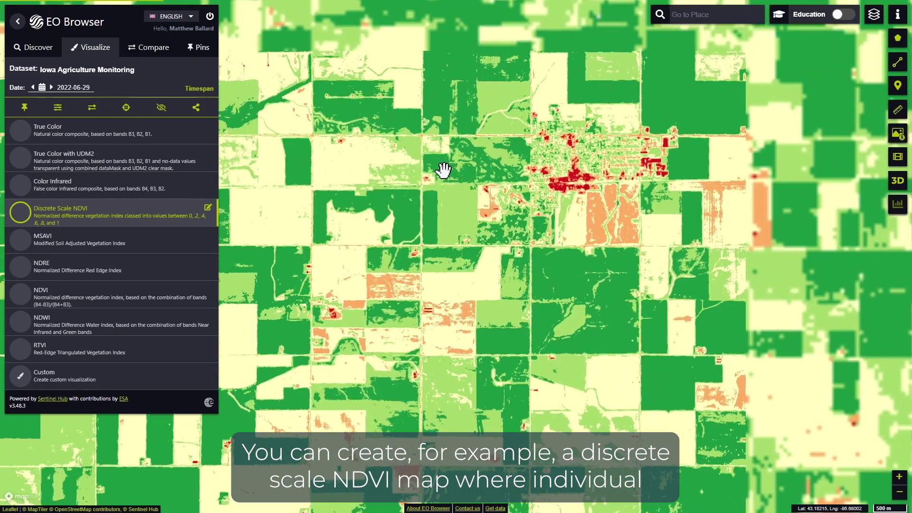
drag(443, 170, 496, 220)
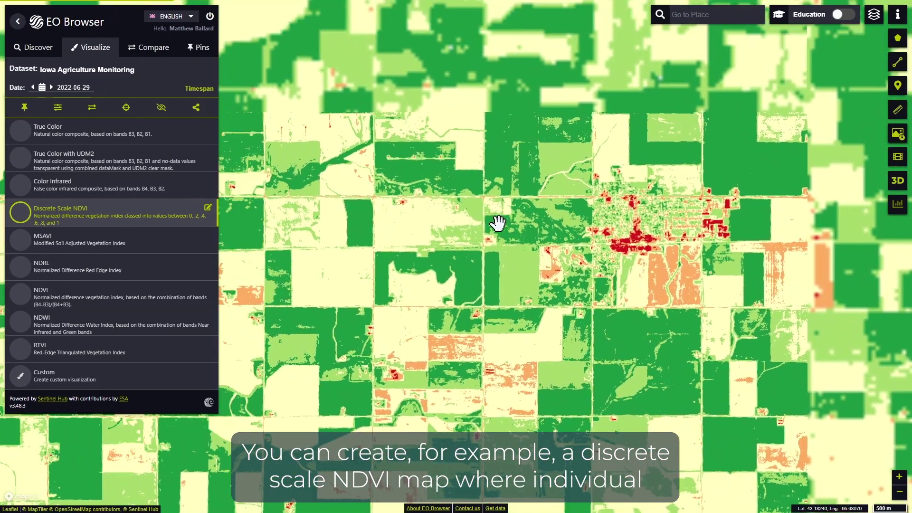
click(208, 208)
scroll(114, 284, down, 2)
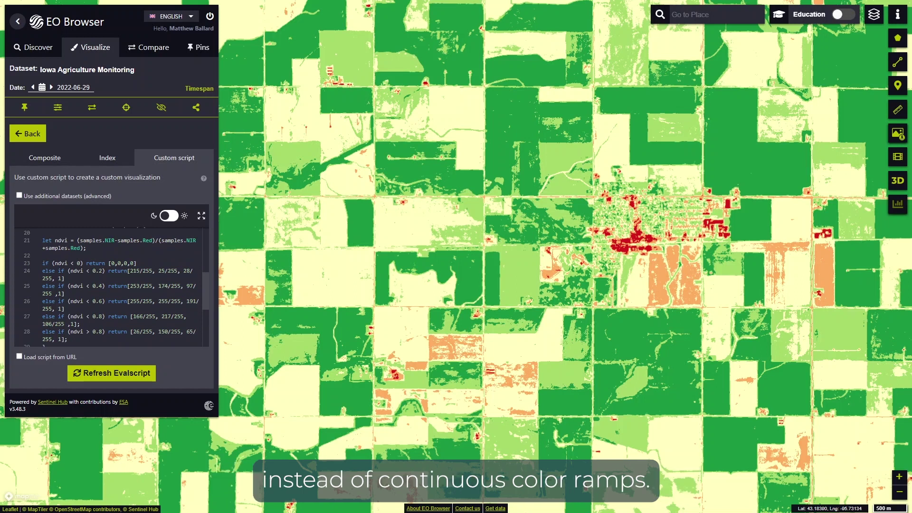
click(30, 133)
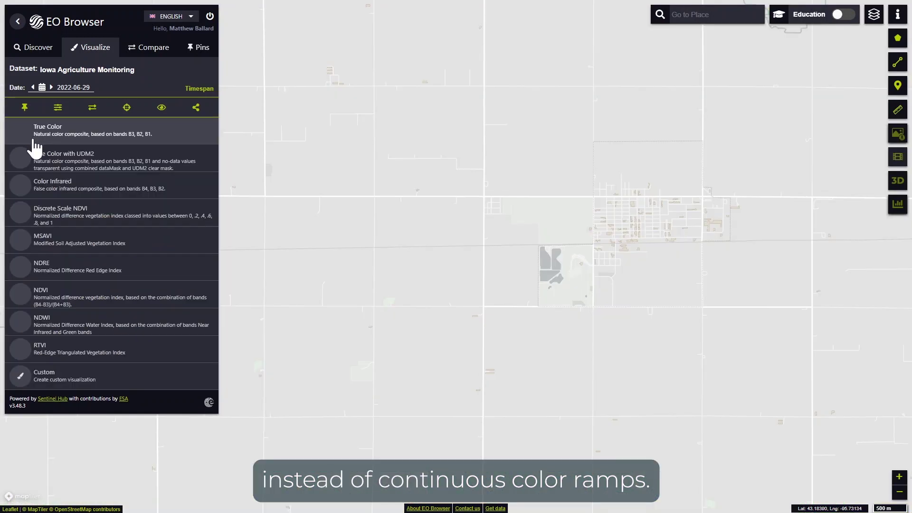
- Set the imagery date to 2022-07-28
click(72, 88)
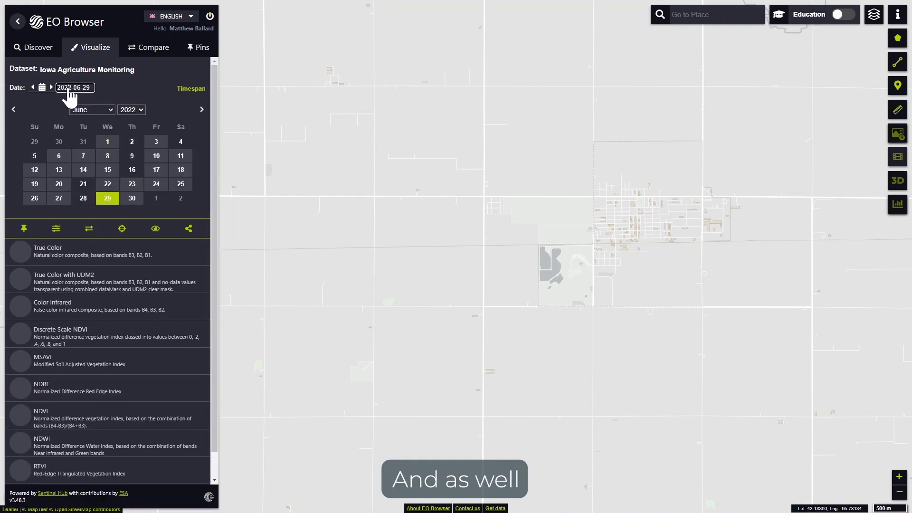
click(103, 110)
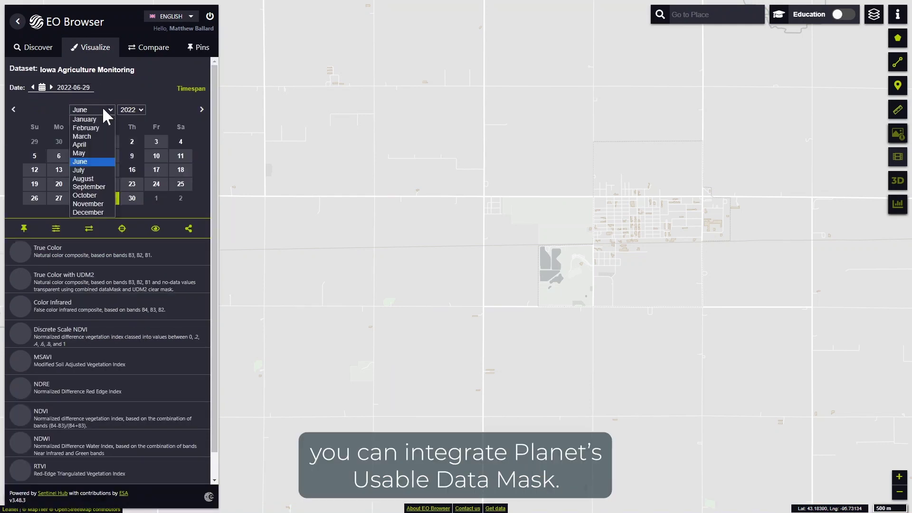
click(81, 169)
click(127, 202)
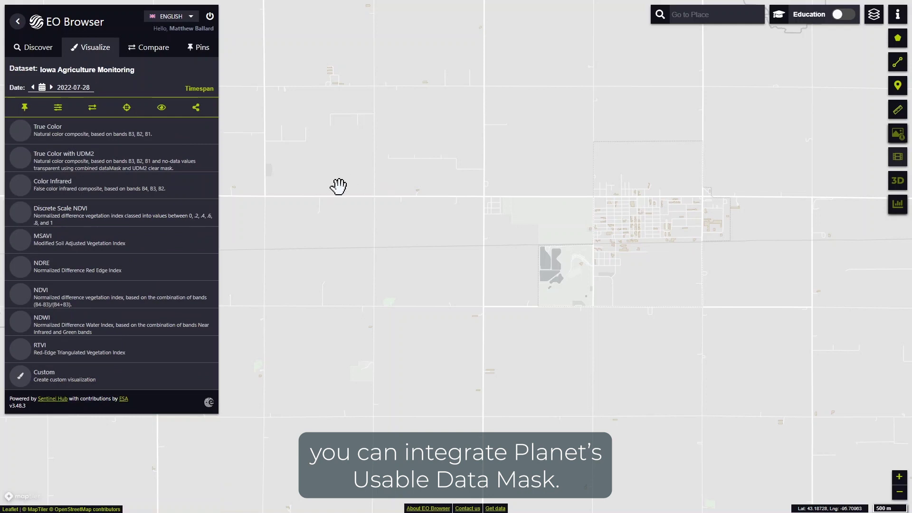
- Display the whole imagery area in True Color and switch to True Color with UDM2 to mask out the clouds
scroll(343, 192, down, 1)
scroll(378, 205, down, 1)
click(157, 135)
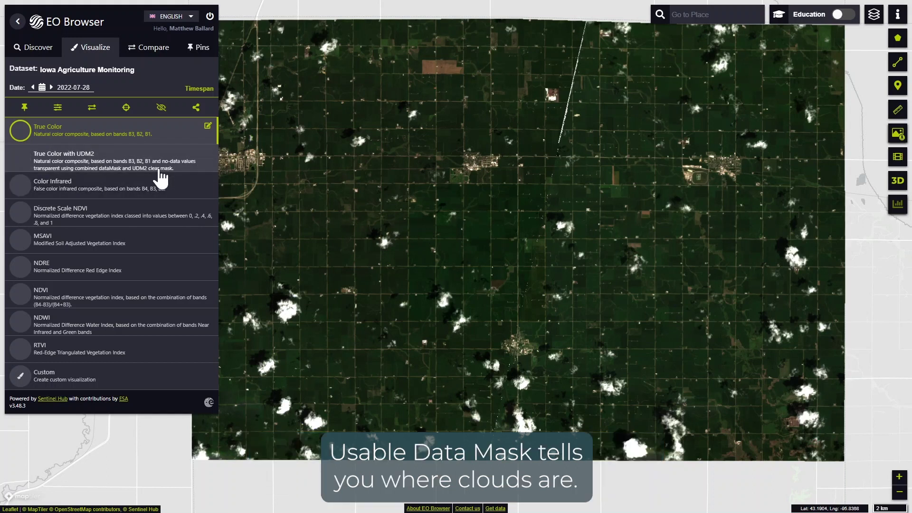
drag(160, 170, 159, 143)
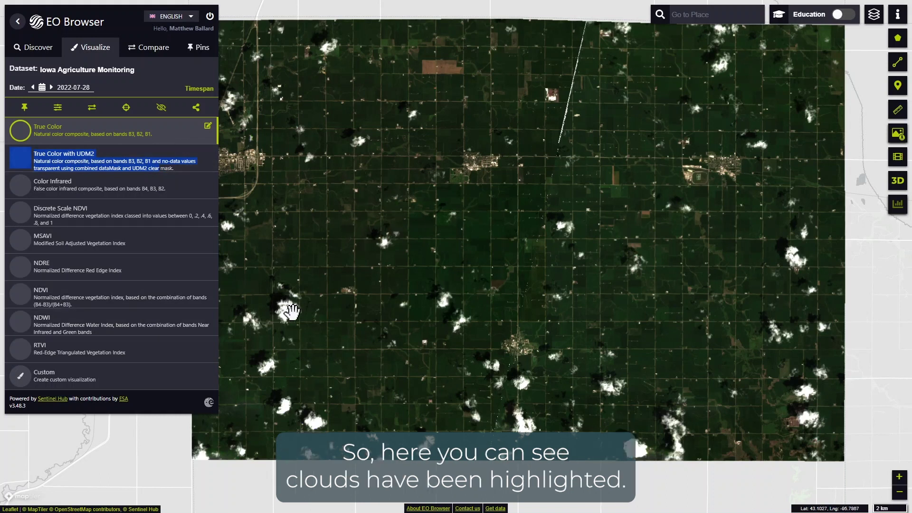
click(148, 172)
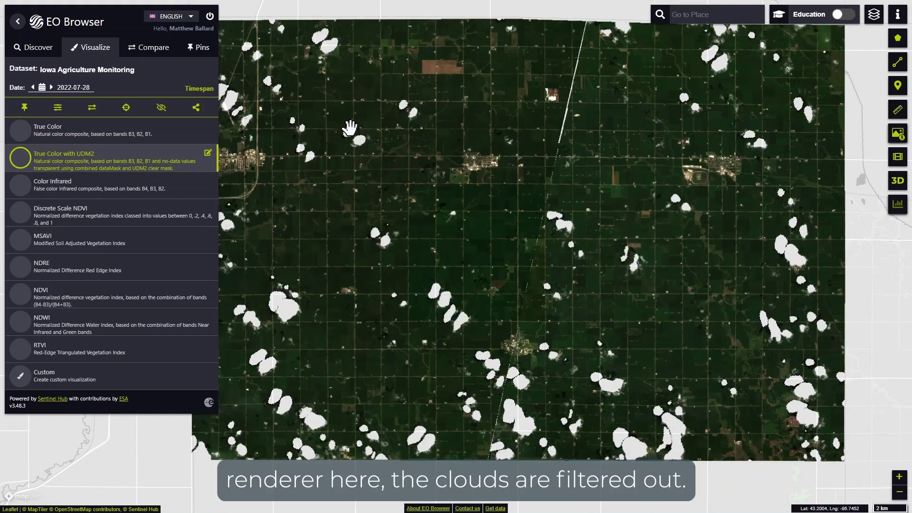
- Render the cloud-masked fields up close with the NDVI visualization
scroll(350, 128, up, 3)
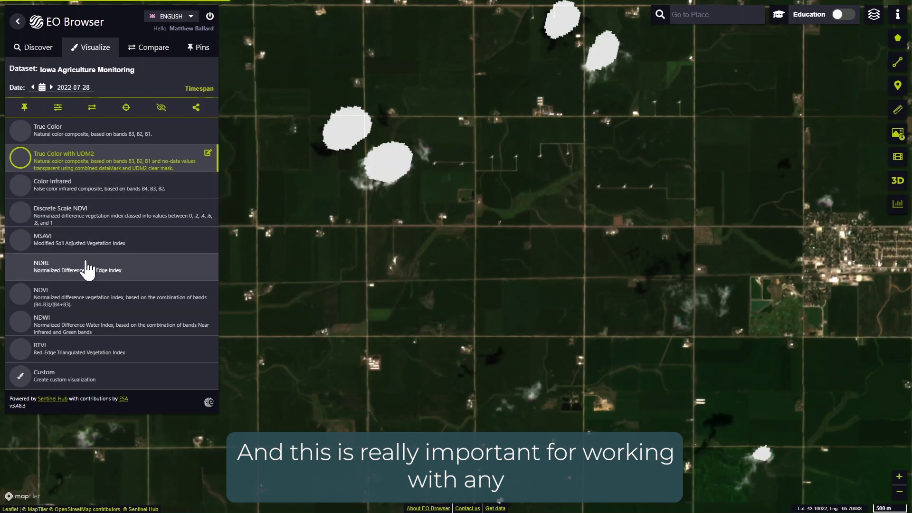
click(86, 299)
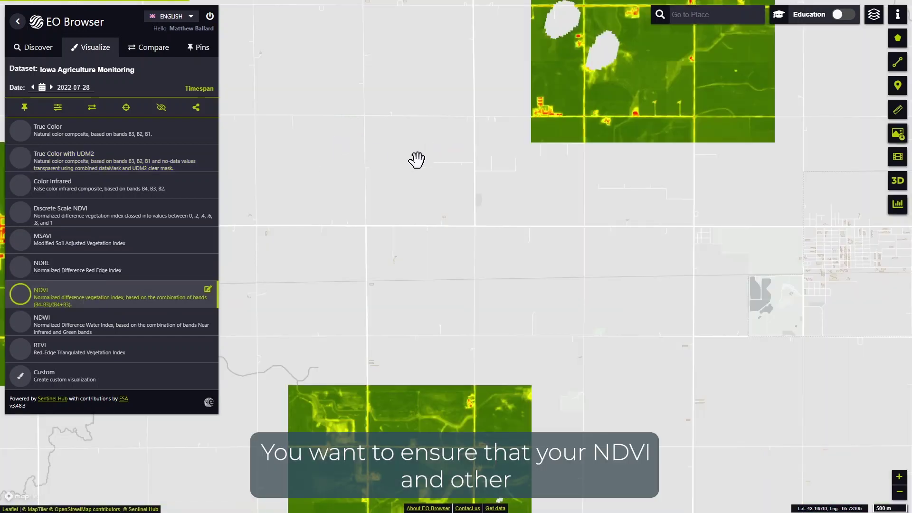
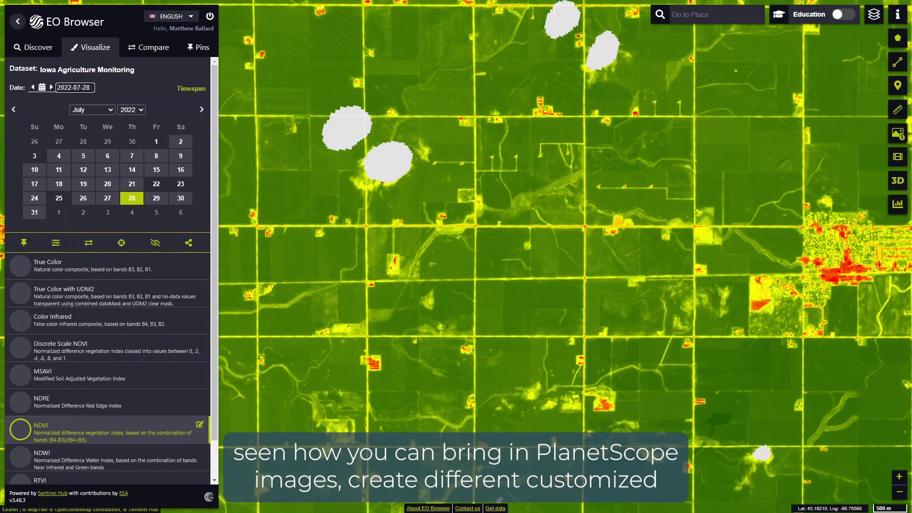
- Set the imagery date to 2022-10-28 for the NDVI layer
click(93, 107)
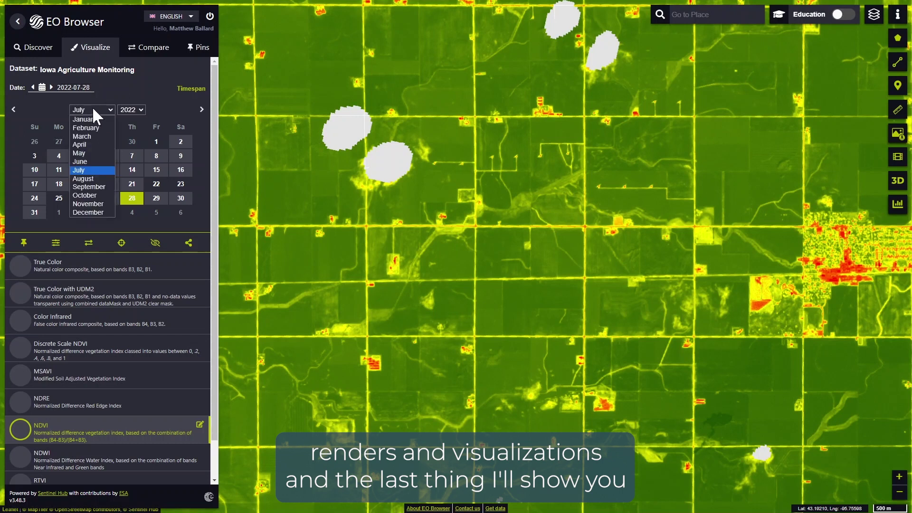
click(92, 194)
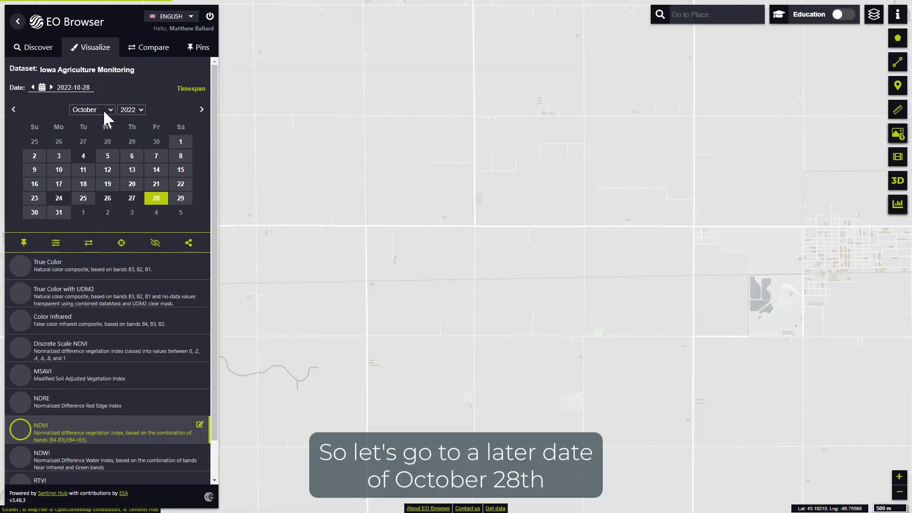
click(156, 198)
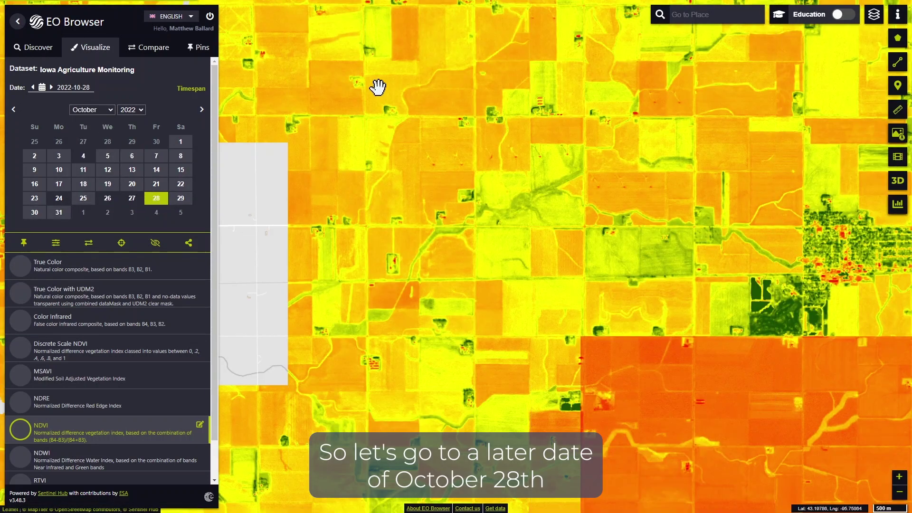
- Draw a rectangular area of interest of about 0.66 km² around a single agricultural field north of the map's center
drag(370, 84, 417, 138)
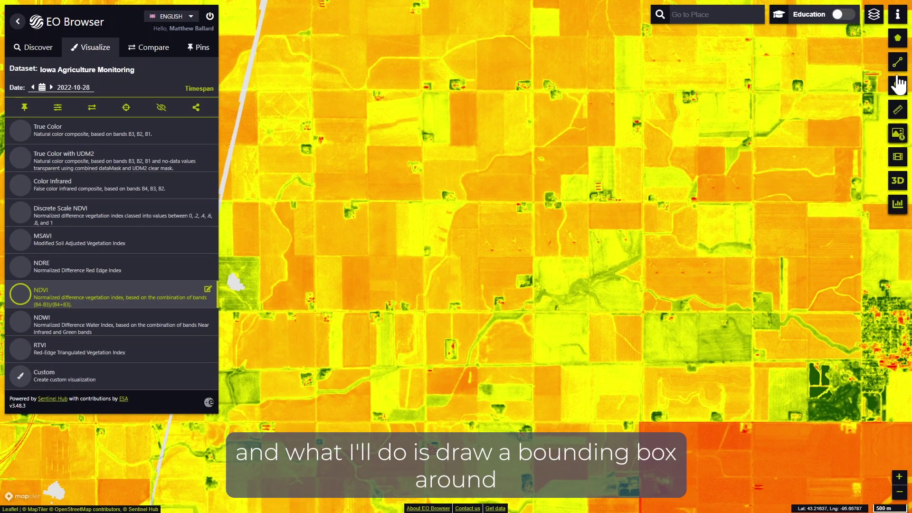
click(898, 38)
click(879, 38)
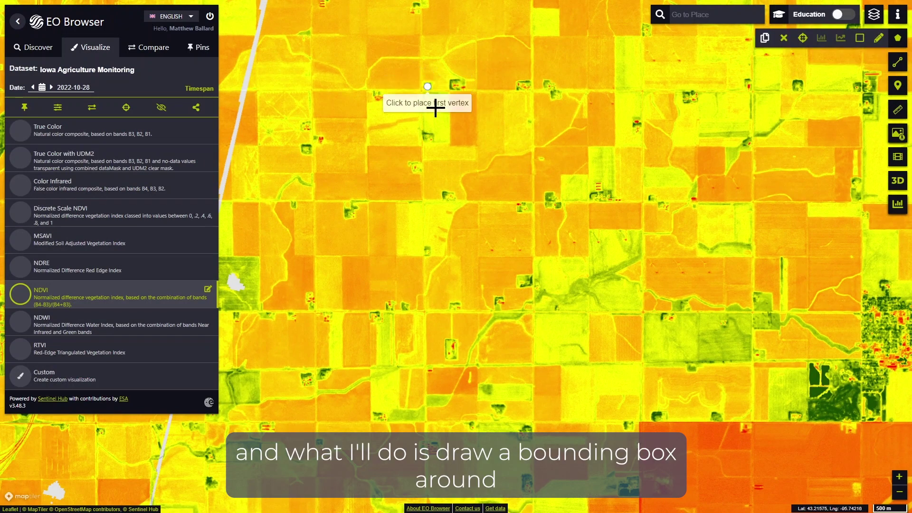
click(477, 35)
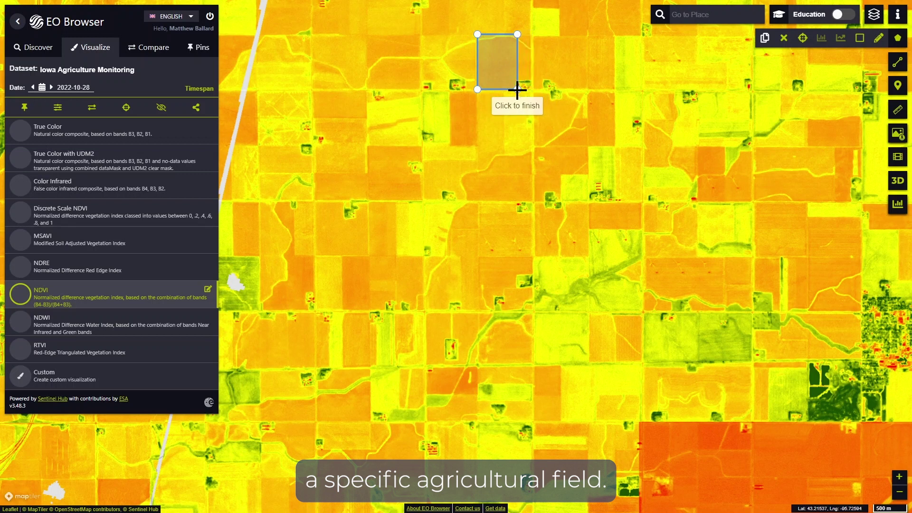
click(533, 90)
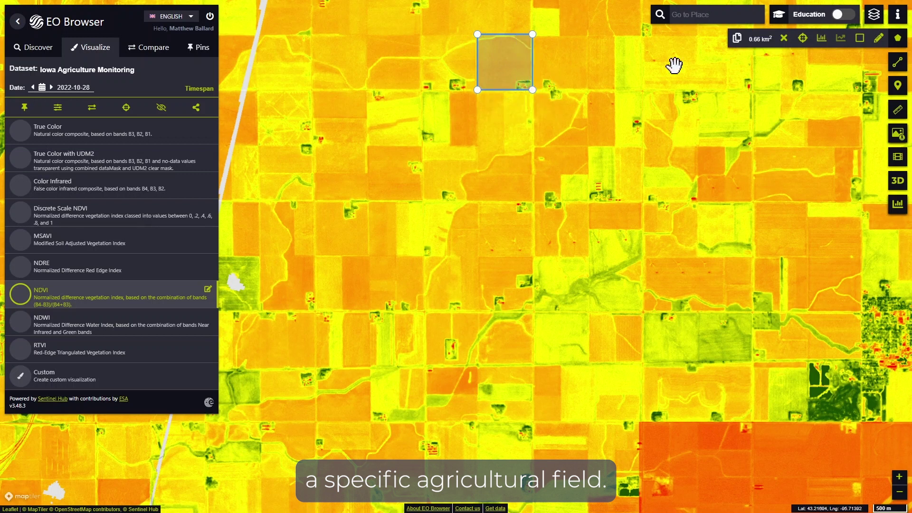
- Chart the outlined field's NDVI statistics over 6 months with the cloud coverage limit at 0%, review the curve and close the chart
click(821, 39)
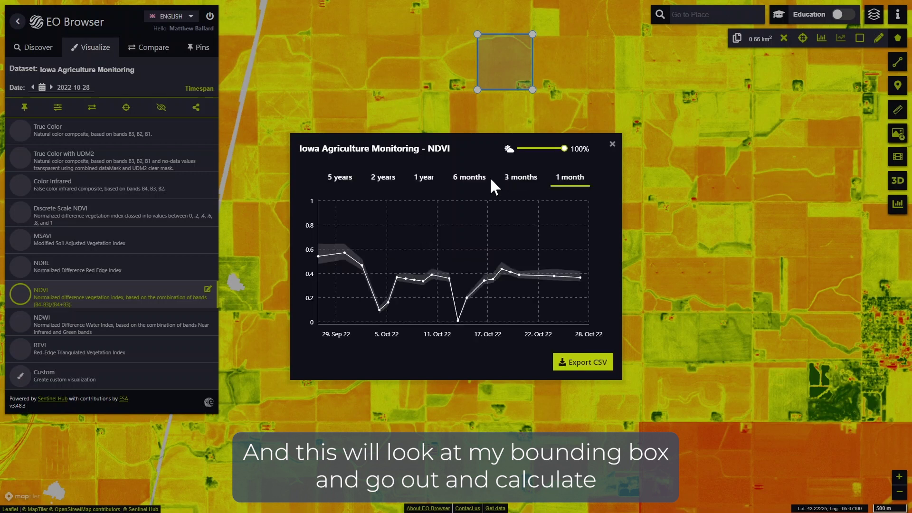
click(462, 189)
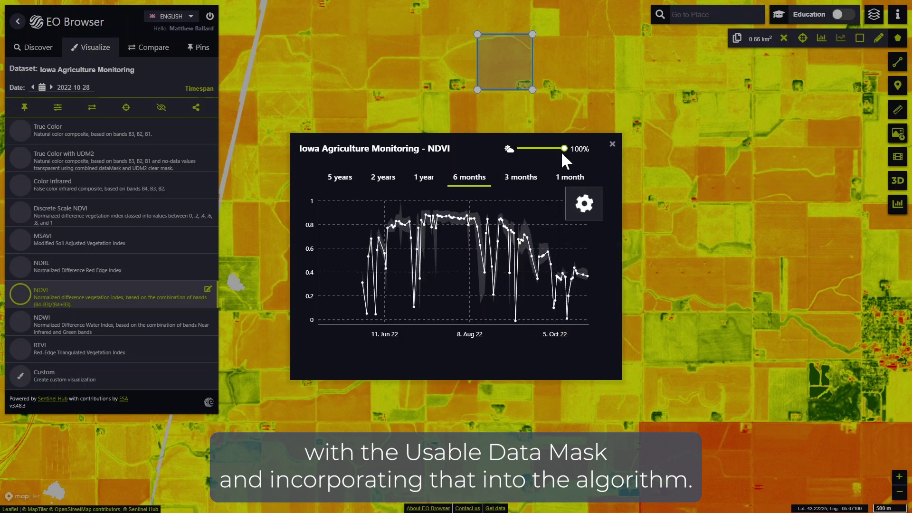
mouse_move(506, 318)
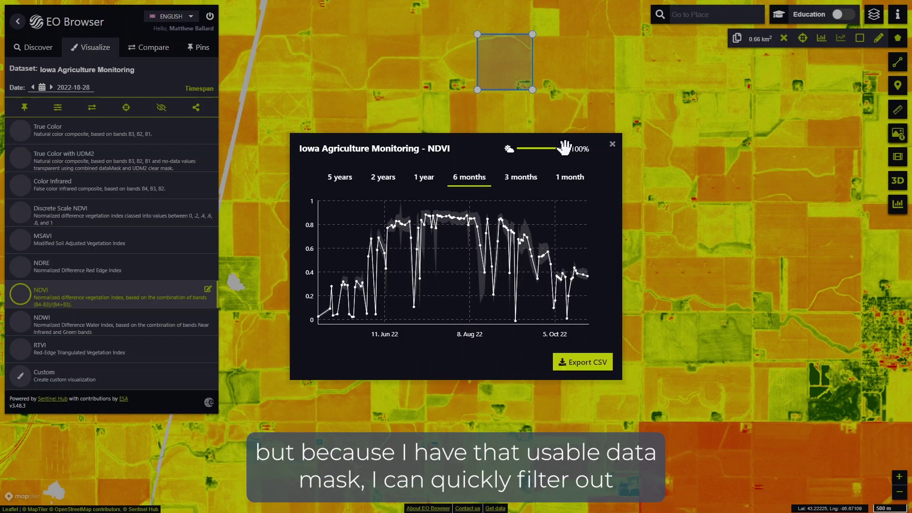
drag(565, 149, 483, 151)
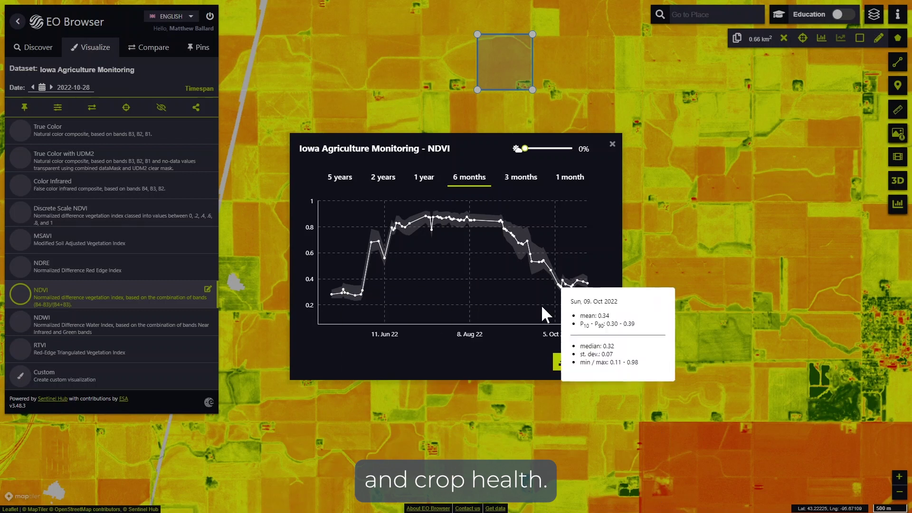
click(612, 144)
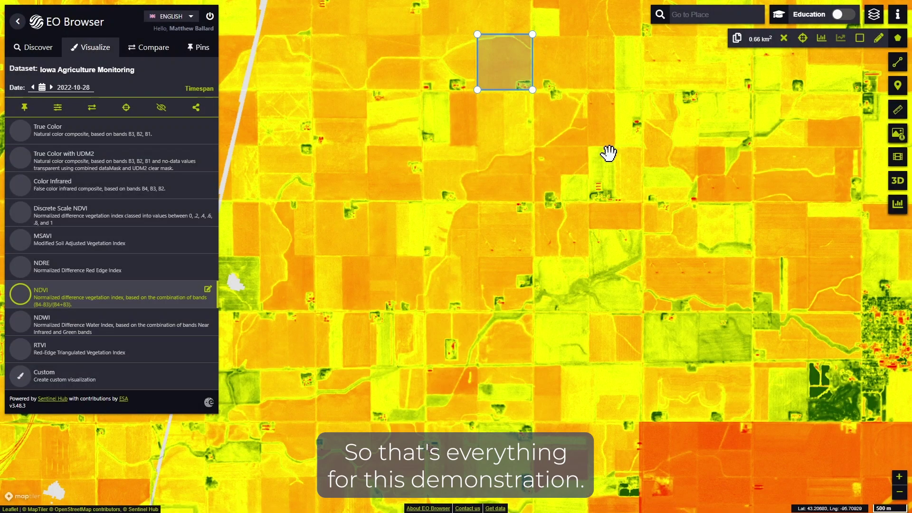